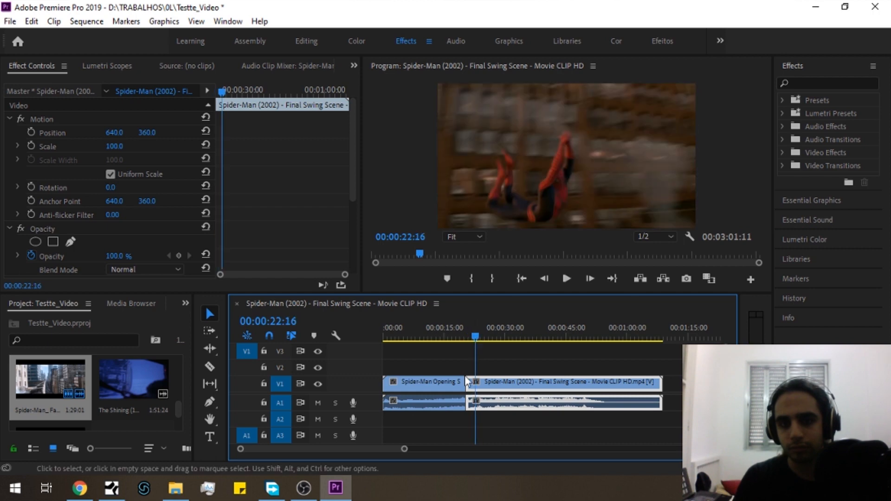
- Move the Spider-Man (2002) clip earlier on V1 so it overlaps the end of the Amazing Spider-Man 2 clip
drag(497, 386, 487, 387)
drag(468, 335, 463, 335)
drag(402, 448, 294, 450)
mouse_move(552, 334)
mouse_down()
mouse_move(586, 328)
mouse_move(558, 333)
mouse_up()
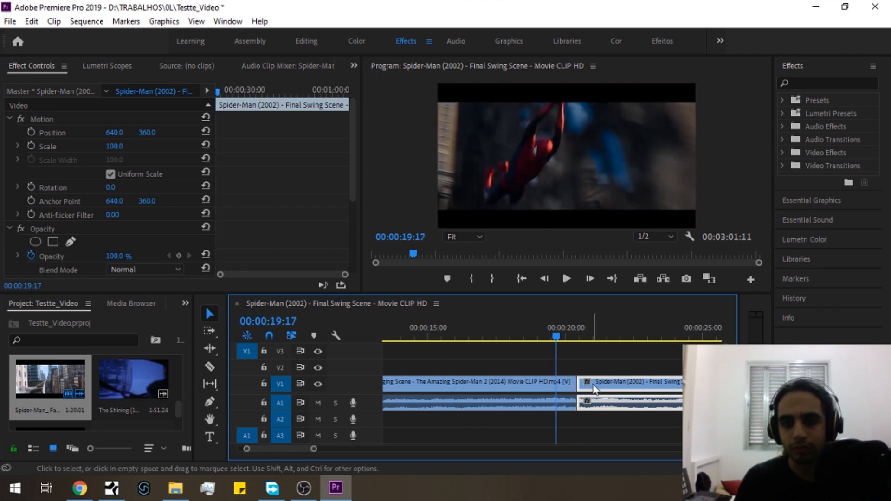
drag(588, 383, 566, 383)
- Scale the Amazing Spider-Man 2 clip to 136 and play across its cut to the Spider-Man (2002) clip
drag(548, 333, 577, 337)
click(538, 383)
drag(114, 146, 138, 146)
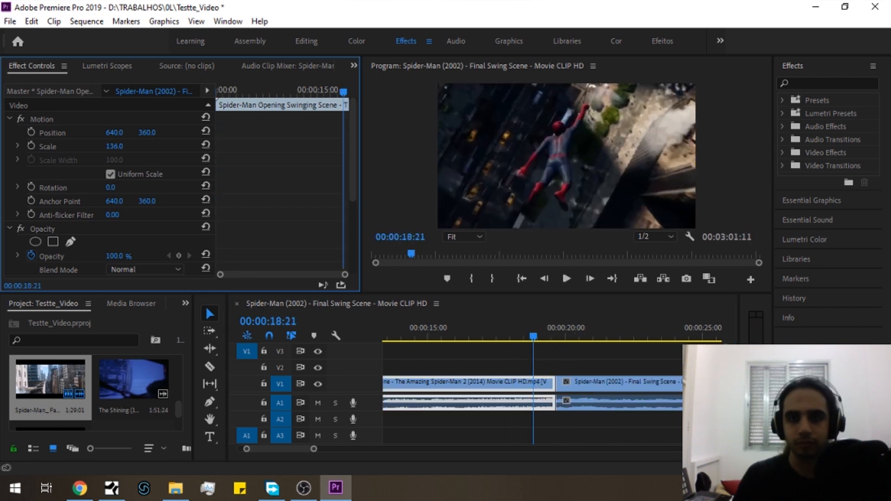
key(space)
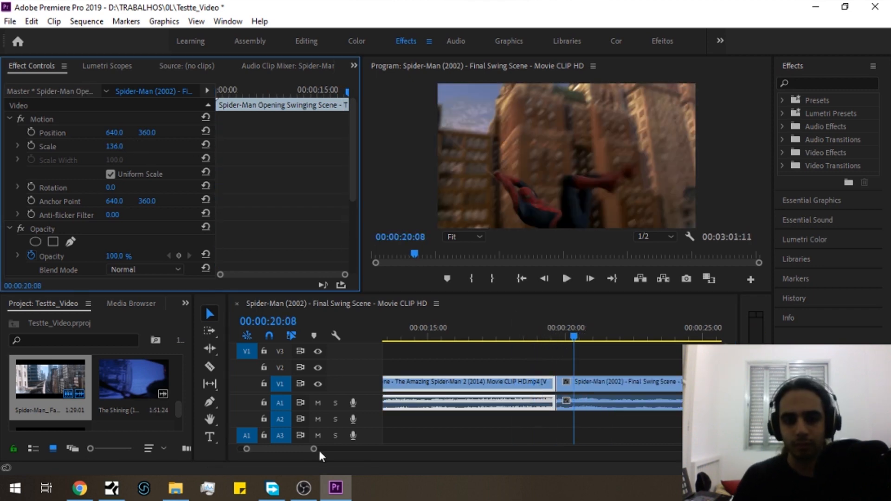
- Separate a short opening section of the Spider-Man (2002) clip and set its speed to 200%
drag(318, 449, 417, 449)
click(463, 335)
drag(463, 335, 458, 335)
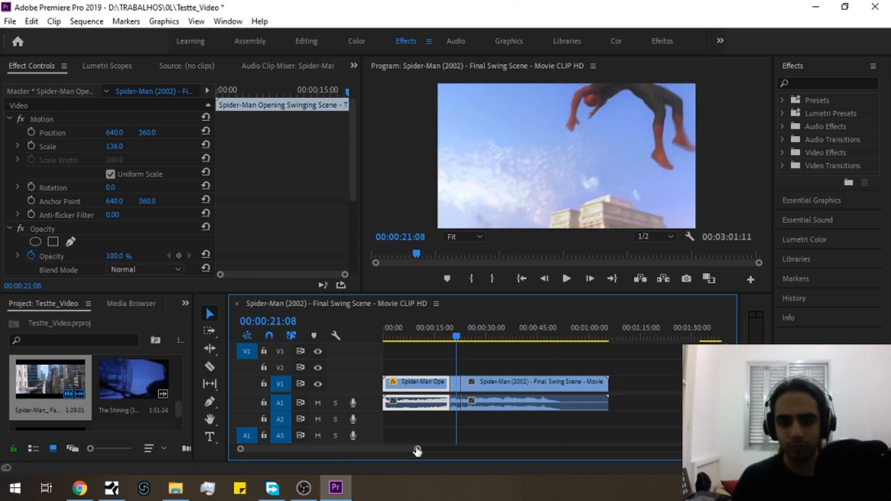
drag(418, 449, 363, 449)
right_click(550, 388)
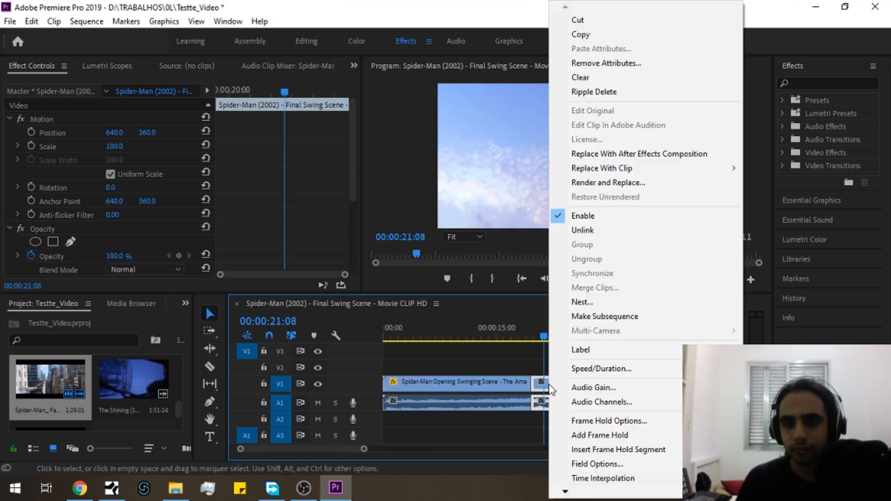
click(628, 370)
text(200)
key(Return)
- Move the rest of the Spider-Man (2002) clip against the sped-up section and play through the cuts
click(524, 334)
key(space)
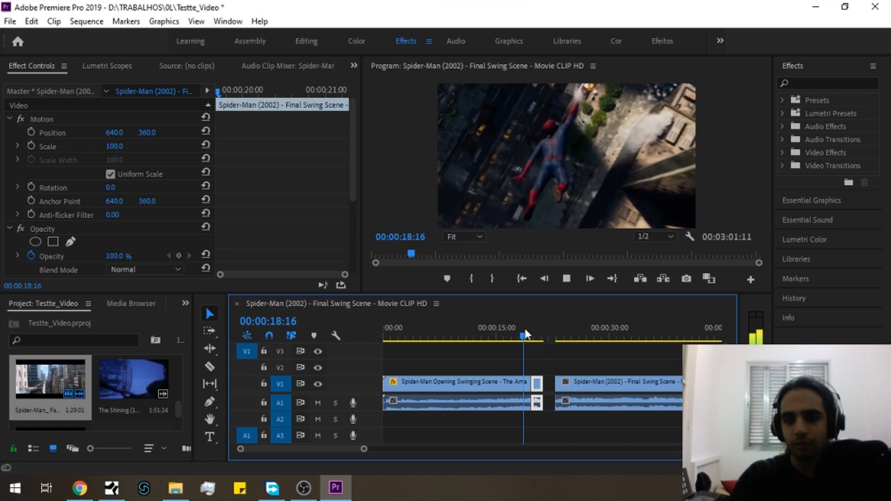
key(space)
drag(579, 388, 567, 388)
key(space)
key(space)
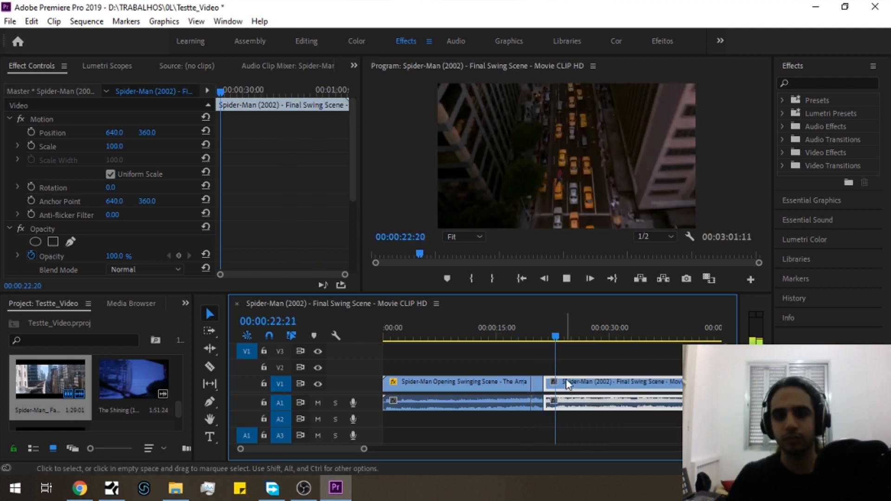
key(space)
key(space)
- Shorten the end of the Spider-Man (2002) clip and bring the Far From Home clip up close behind it
key(minus)
key(minus)
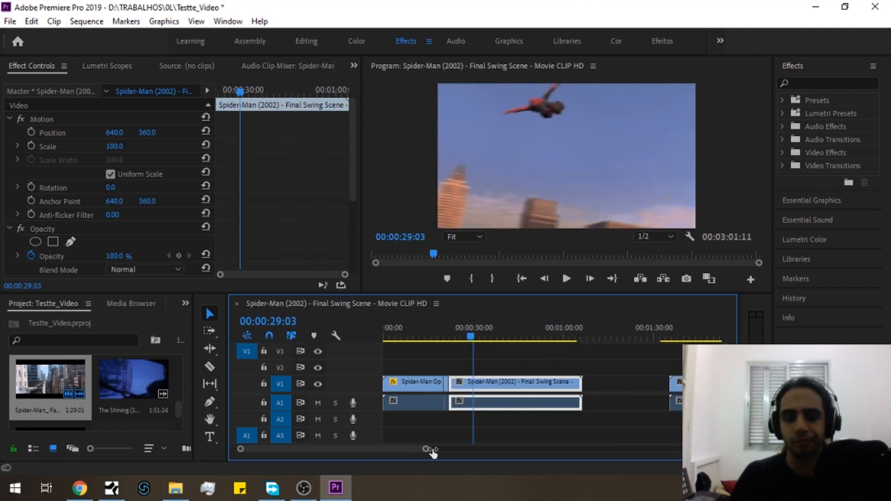
drag(510, 402, 594, 411)
drag(648, 373, 492, 381)
- Trim the opening of the Far From Home clip and join it to the end of the Spider-Man (2002) clip
click(486, 337)
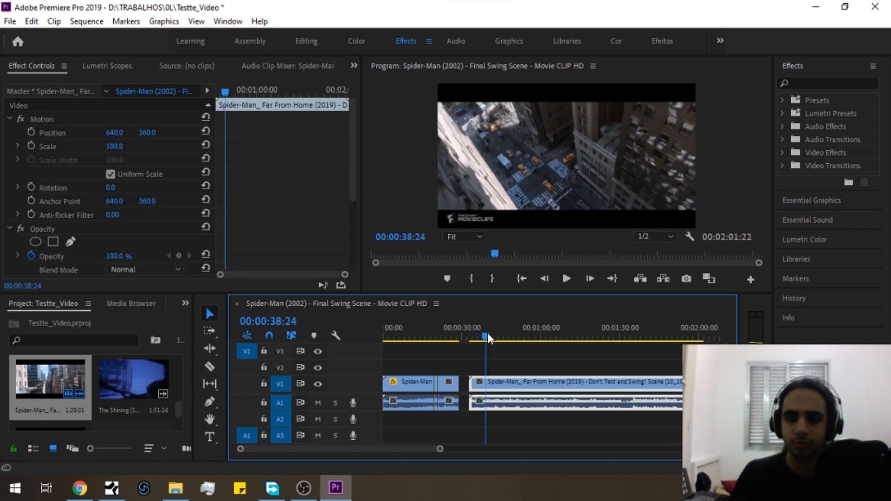
click(453, 330)
key(space)
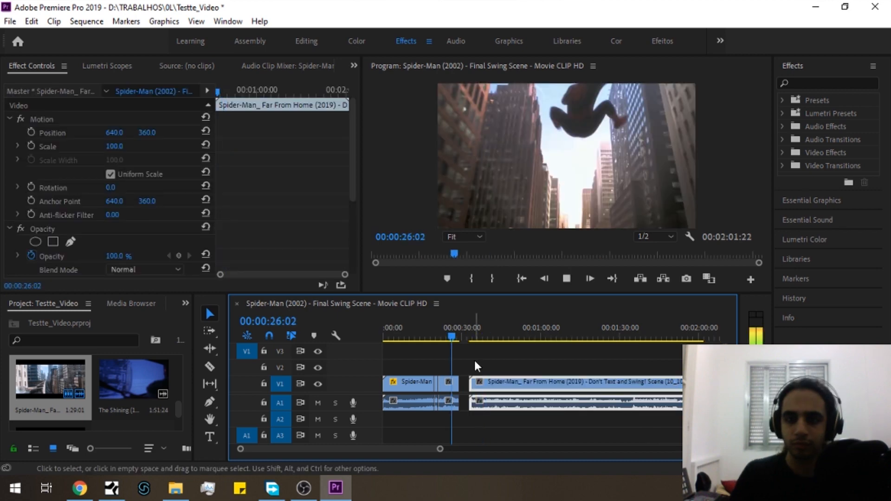
click(513, 341)
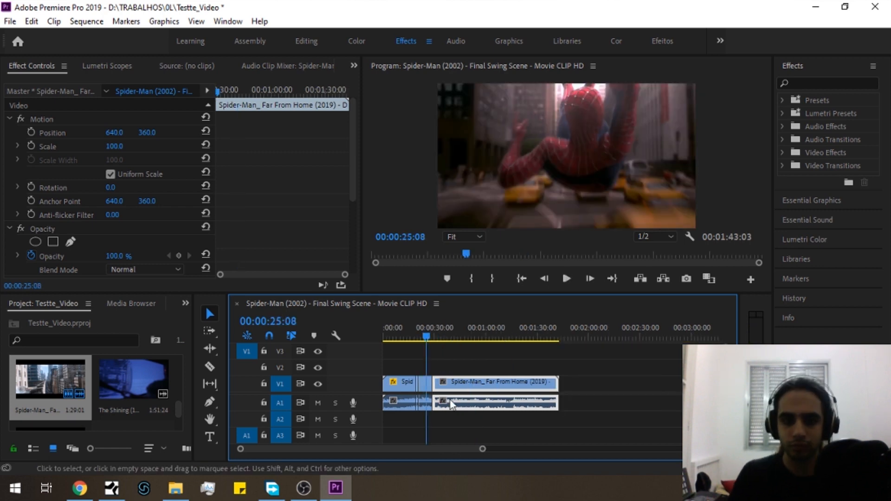
- Play the cut into the Far From Home clip and shorten that clip so the sequence ends at 00:00:35:23
click(425, 335)
key(space)
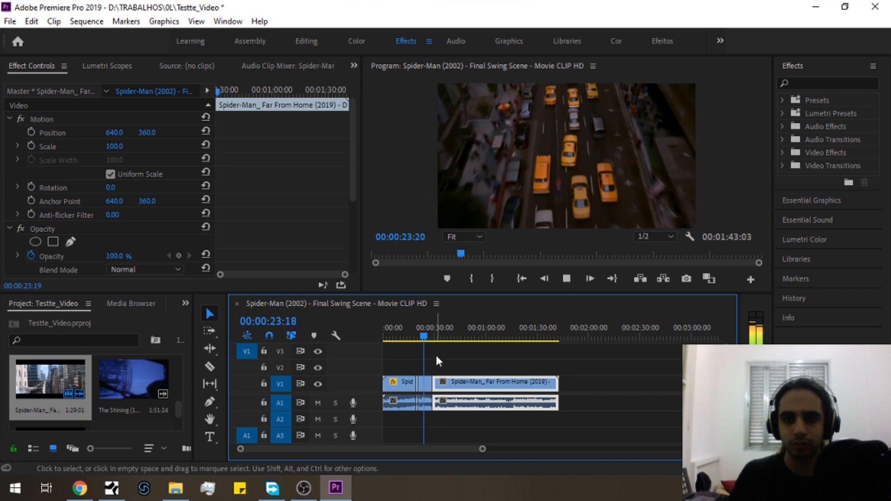
click(425, 336)
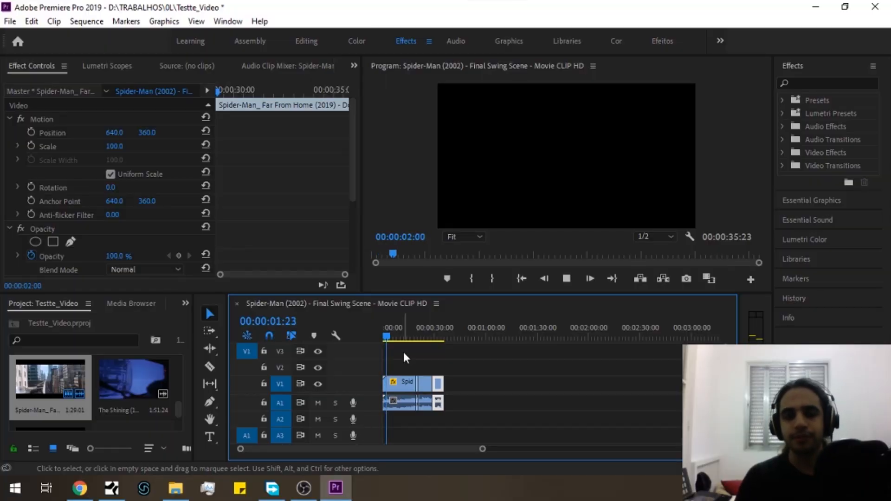
- Play back the edited Spider-Man sequence to review the matched cuts between the three films
click(395, 333)
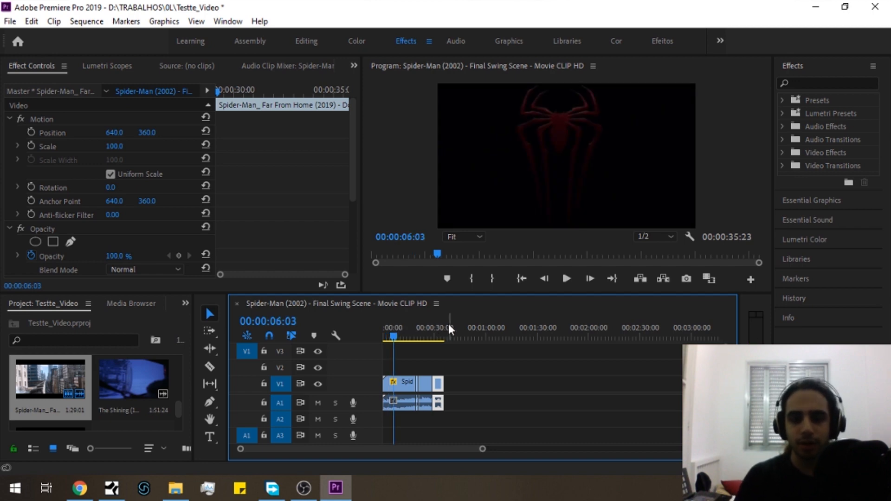
click(400, 336)
key(space)
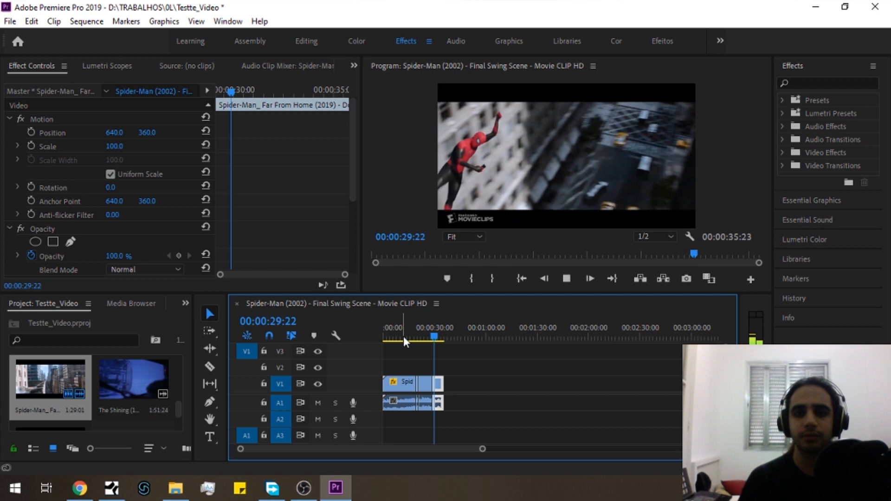
drag(403, 336, 412, 335)
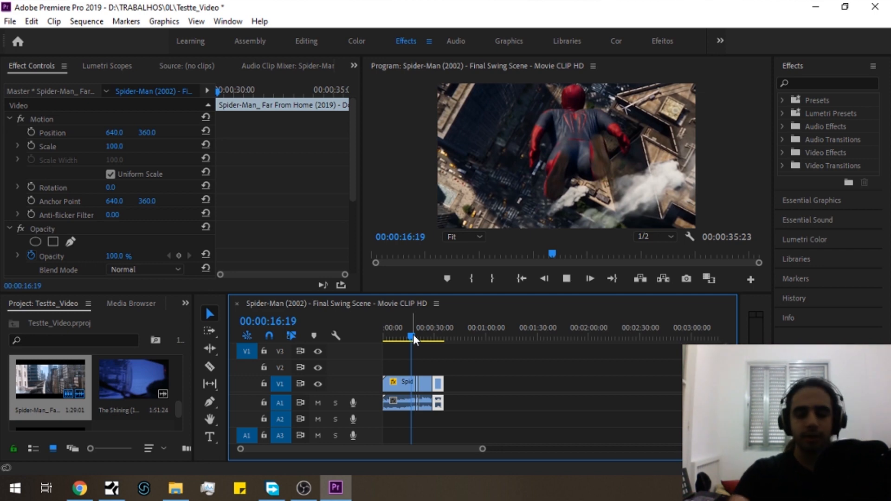
key(space)
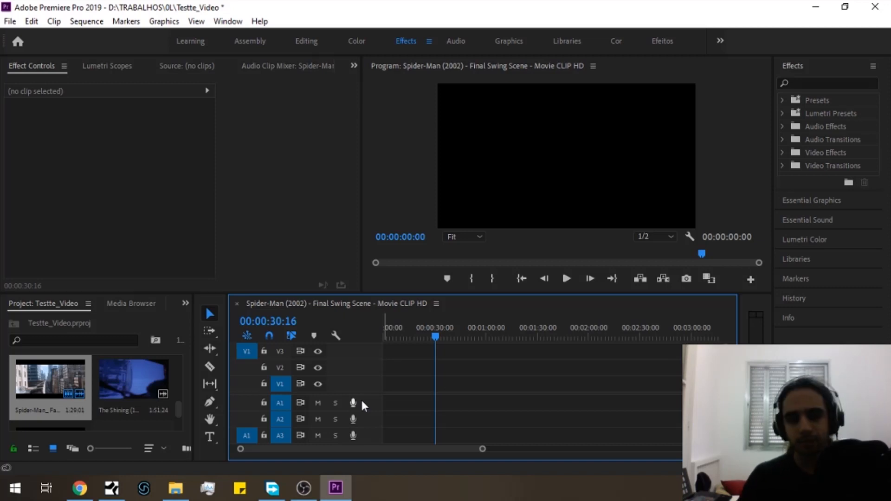
- Clear the old Spider-Man material from the project and create a sequence from the DETROIT Become Human - Markus Painting clip
drag(536, 451, 317, 449)
drag(178, 408, 276, 393)
key(Delete)
click(150, 402)
key(Delete)
click(65, 364)
key(Delete)
click(65, 381)
key(Delete)
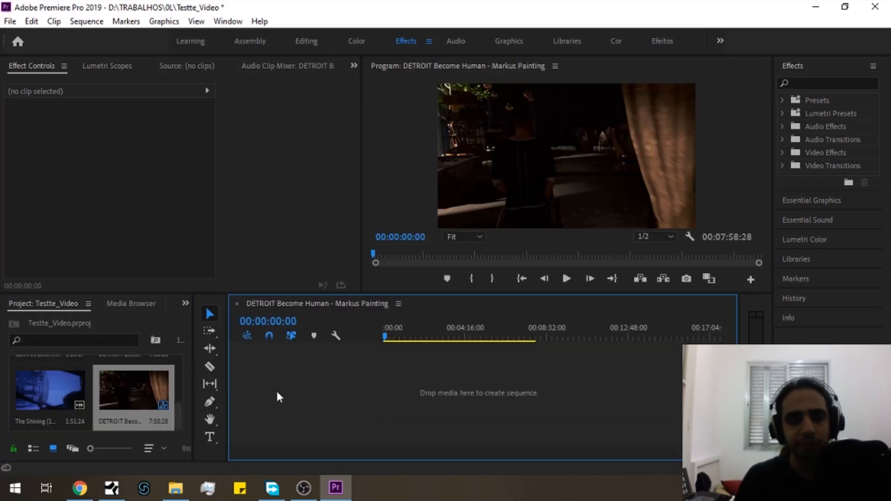
- Add the Calm vs Determined Speech clip to V1 behind the Markus Painting clip
drag(51, 392, 571, 388)
scroll(73, 394, up, 1)
drag(73, 393, 562, 384)
- Split the Markus Painting clip past its middle, ripple delete the first part and play the remaining footage from the start
click(464, 335)
drag(465, 334, 483, 334)
key(c)
click(469, 385)
key(v)
click(429, 388)
key(shift+Delete)
click(386, 335)
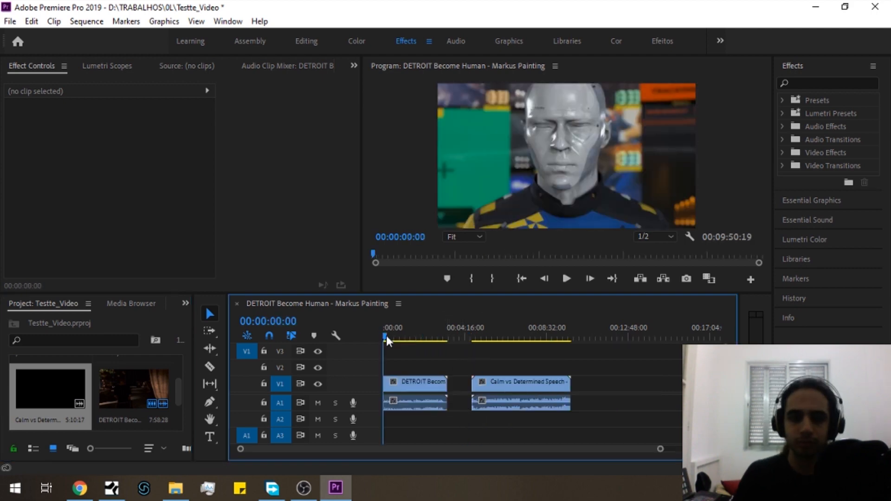
key(space)
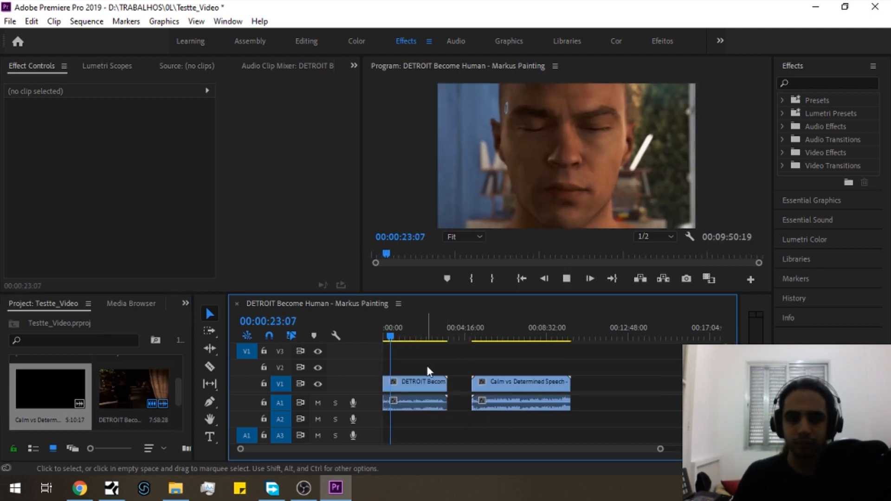
key(space)
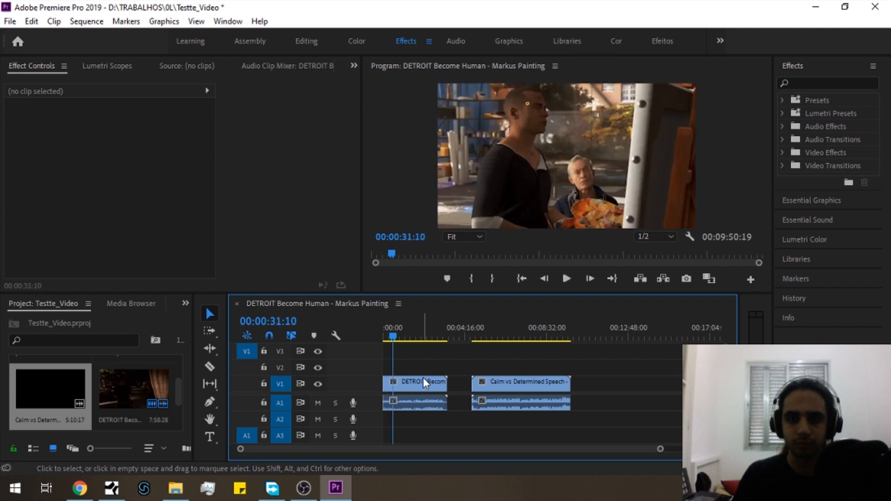
- Split the Markus Painting clip after the closed-eyes shot, delete its remainder and close the gap before the Calm vs Determined Speech clip
drag(660, 449, 463, 448)
drag(433, 337, 428, 338)
key(c)
click(429, 383)
key(v)
click(463, 383)
key(Delete)
drag(463, 449, 515, 448)
click(488, 383)
key(Delete)
- Cut off the opening of the Calm vs Determined Speech clip and move the rest against the Markus Painting clip
mouse_move(447, 340)
mouse_down()
mouse_move(459, 335)
mouse_move(442, 335)
mouse_up()
key(space)
key(c)
click(440, 384)
key(v)
click(427, 386)
key(Delete)
click(428, 387)
drag(425, 387, 410, 386)
- Play the Detroit sequence from the start through the cut between the two closed-eyes faces
drag(413, 334, 368, 342)
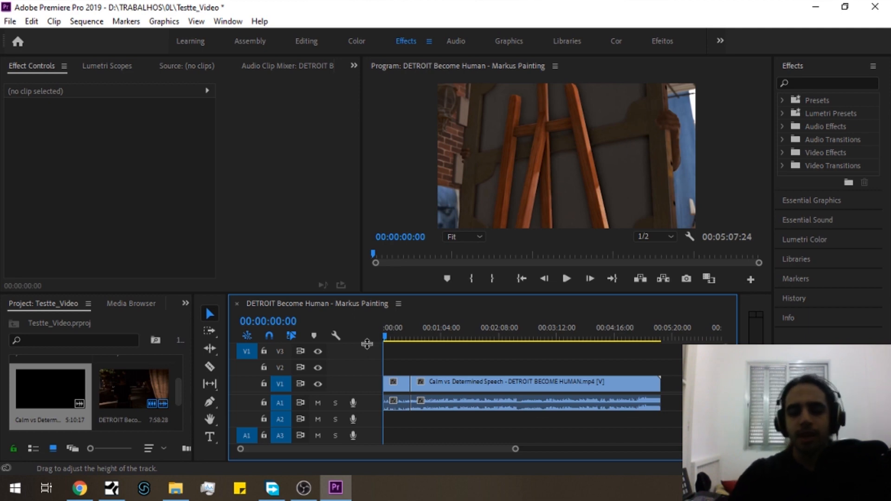
key(space)
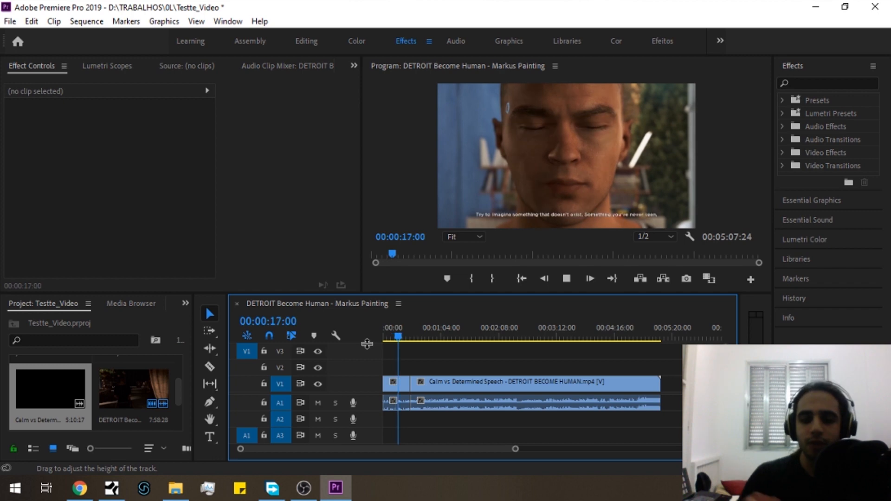
key(space)
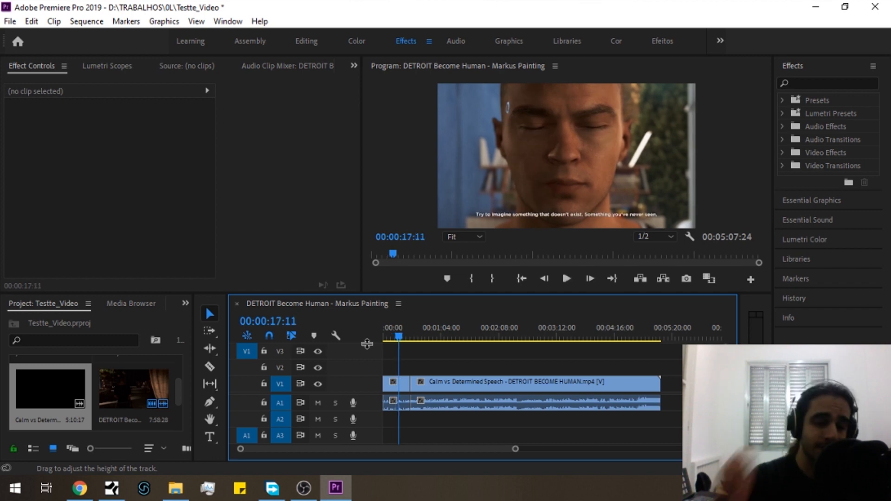
key(space)
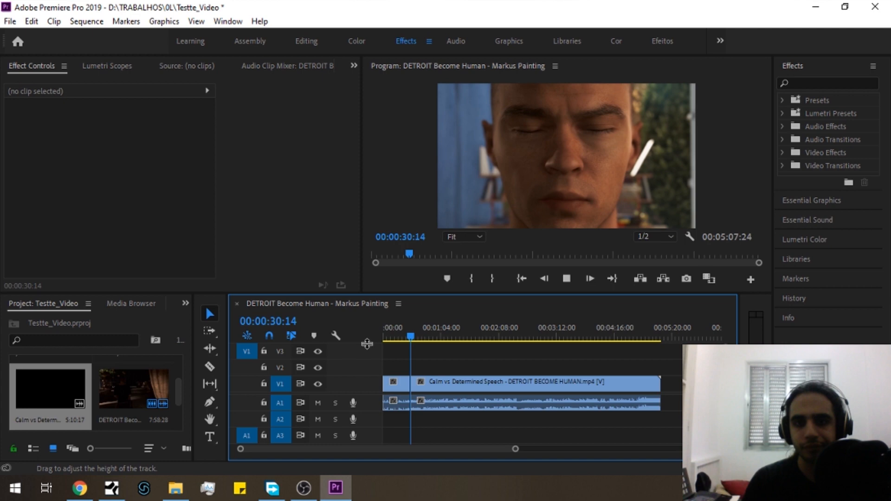
key(space)
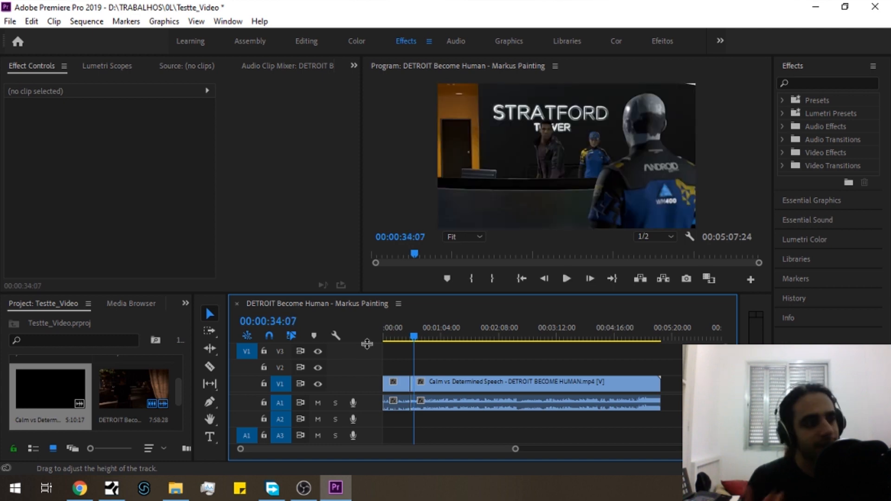
- Try to apply the Additive Dissolve video transition to the cut between the two Detroit clips
click(783, 153)
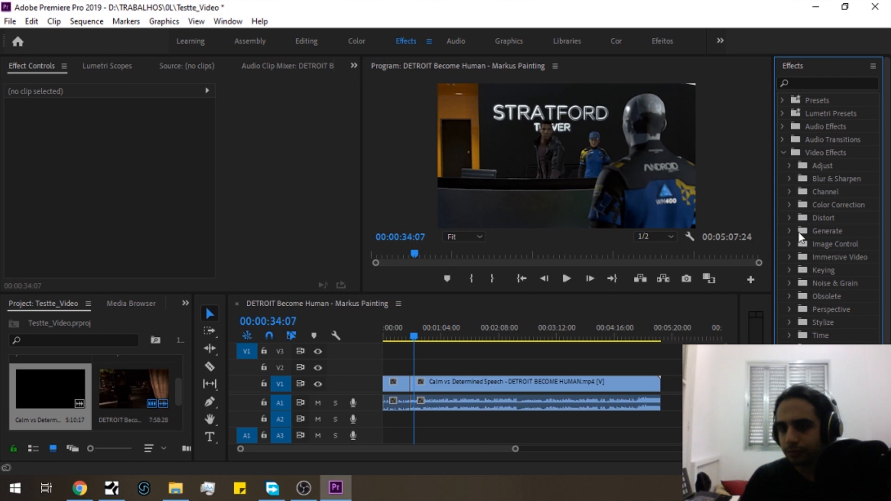
click(784, 153)
click(782, 165)
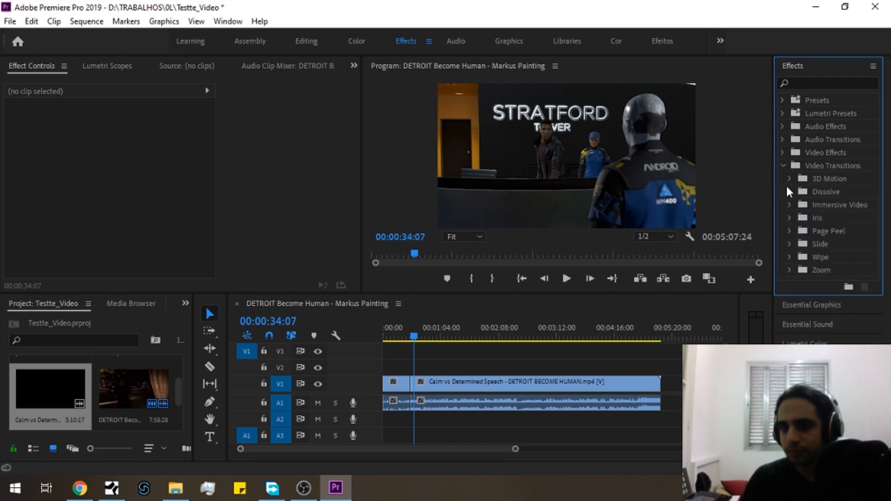
click(789, 192)
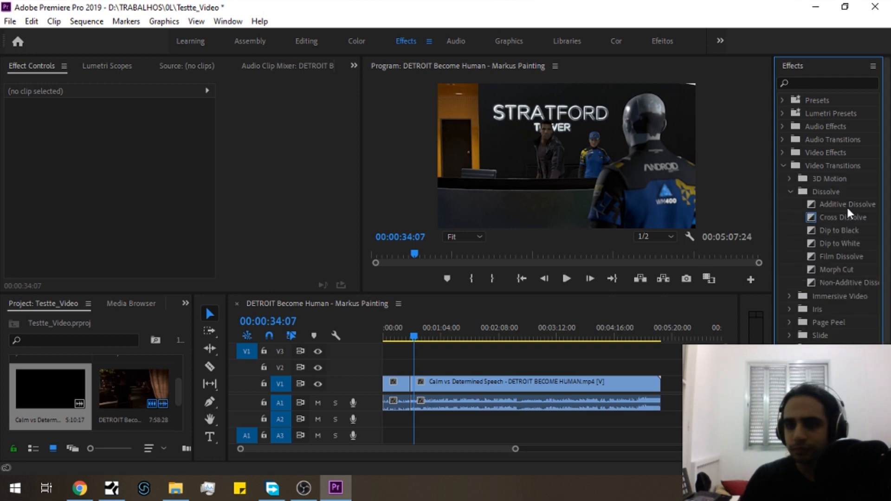
drag(847, 205, 408, 337)
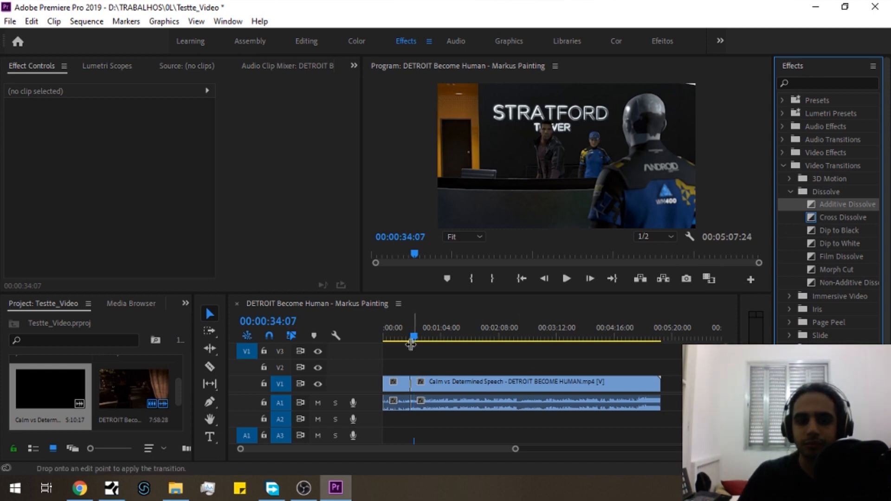
- Play the straight cut between the painting scene and the Stratford Tower scene
click(408, 337)
key(space)
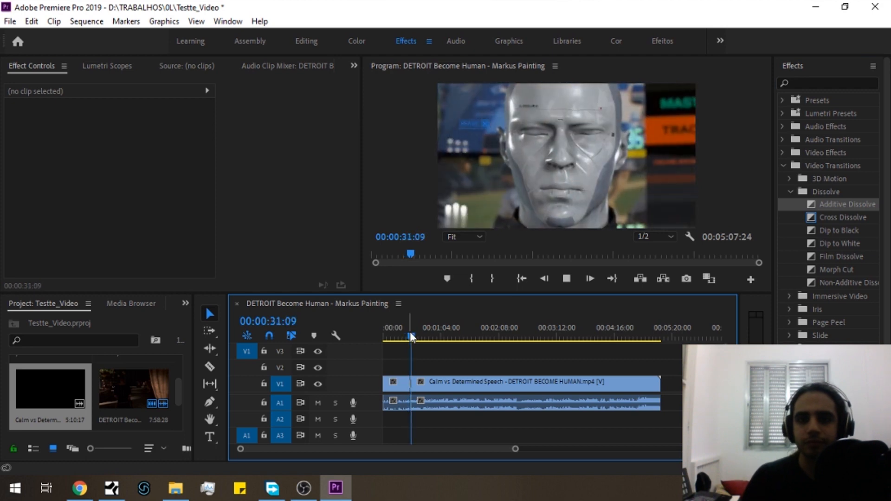
key(space)
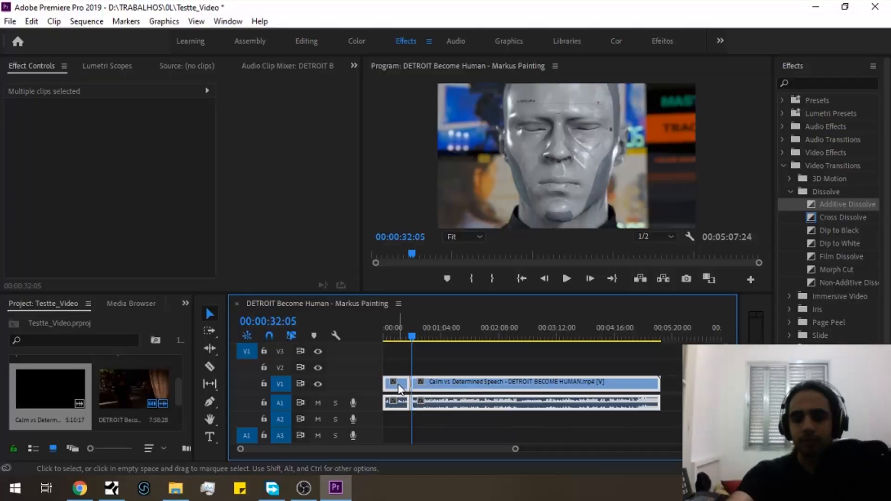
- Replace the Detroit clips with the Beverly Bathroom Scene clip, keeping the existing sequence settings, and add the ice_age_2 steam field clip
key(Delete)
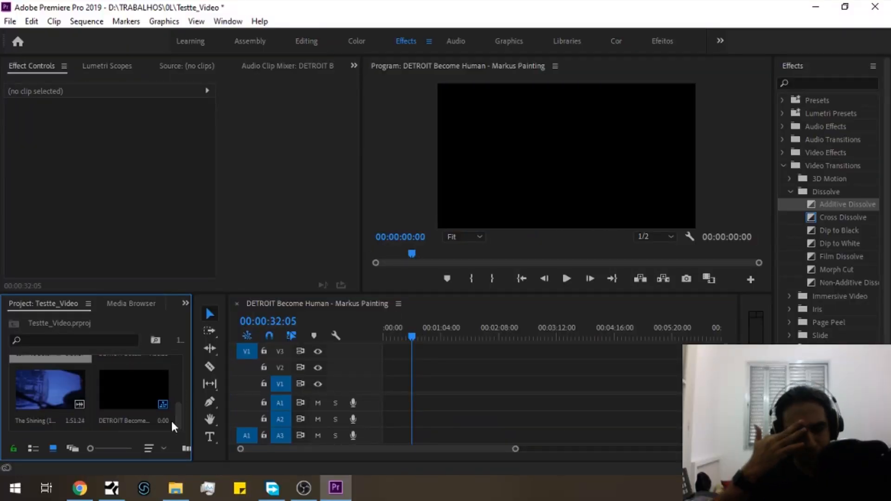
scroll(171, 419, up, 2)
drag(134, 381, 459, 385)
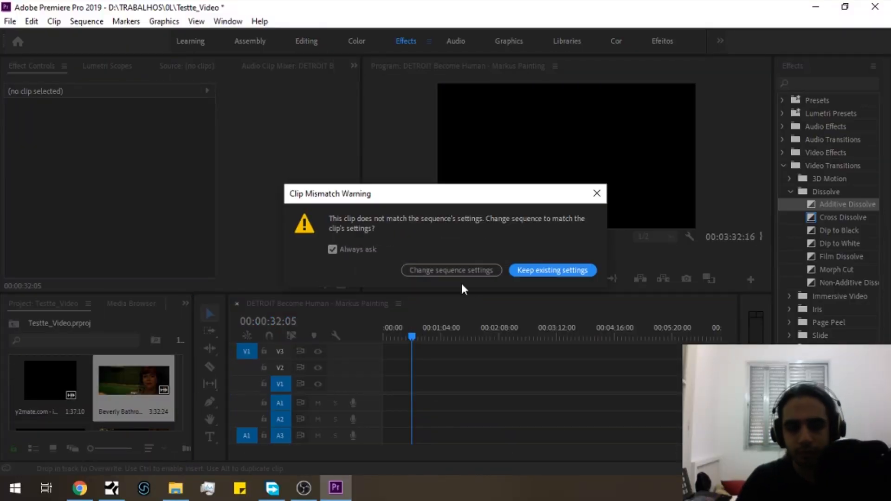
click(534, 271)
mouse_move(178, 371)
mouse_down()
mouse_move(182, 414)
mouse_move(179, 369)
mouse_up()
drag(51, 383, 577, 392)
- Trim the opening of the Beverly Bathroom Scene clip and close the gap it leaves at the sequence start
drag(410, 338, 490, 336)
drag(386, 384, 488, 385)
click(471, 386)
key(Delete)
drag(387, 336, 353, 342)
- Split the Beverly Bathroom Scene clip, delete the unwanted part and bring the ice_age_2 clip up behind it
key(ctrl+k)
click(425, 400)
key(Delete)
key(space)
drag(515, 449, 496, 449)
drag(541, 327, 545, 330)
drag(503, 384, 412, 385)
- Set the ice_age_2 clip's scale to 276 so it fills the frame
key(Home)
drag(483, 449, 390, 448)
drag(401, 330, 423, 333)
drag(114, 146, 205, 146)
- Move the ice_age_2 clip against the end of the Beverly Bathroom Scene clip and play across the cut
drag(403, 335, 420, 335)
drag(434, 391, 447, 391)
drag(388, 449, 322, 449)
drag(534, 384, 495, 388)
click(467, 335)
key(space)
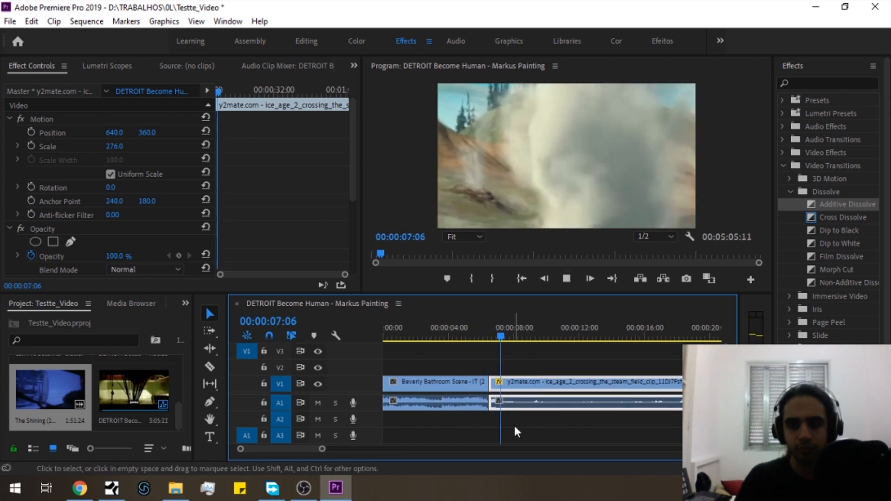
- Move The Shining clip earlier onto video track V2 and audio track A2, overlapping the ice_age_2 clip with their ends aligned
click(561, 425)
key(space)
key(backslash)
click(612, 335)
drag(622, 381, 425, 365)
click(318, 419)
- Play the sequence from its start through the Beverly Bathroom Scene to ice_age_2 cut, pausing on the drain shot
click(398, 334)
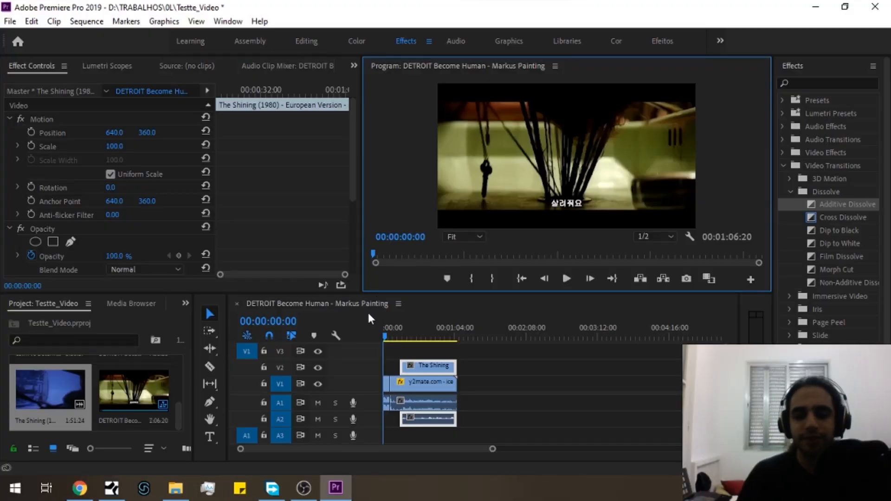
click(494, 451)
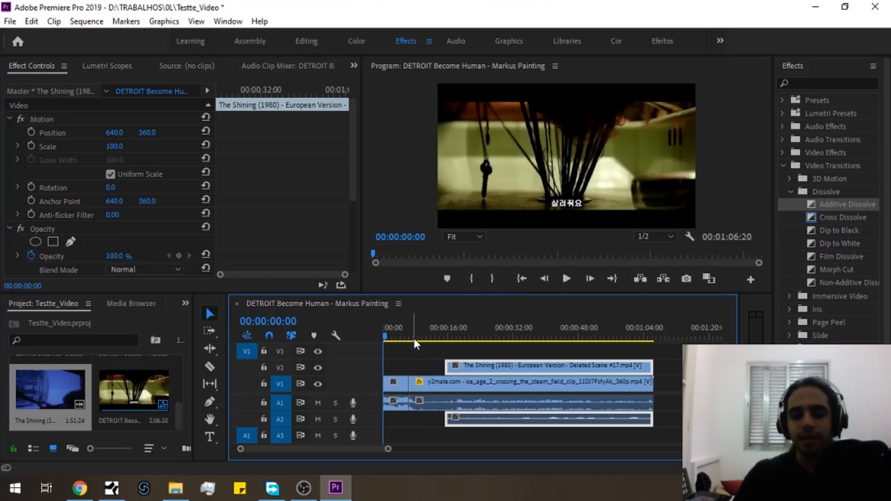
key(space)
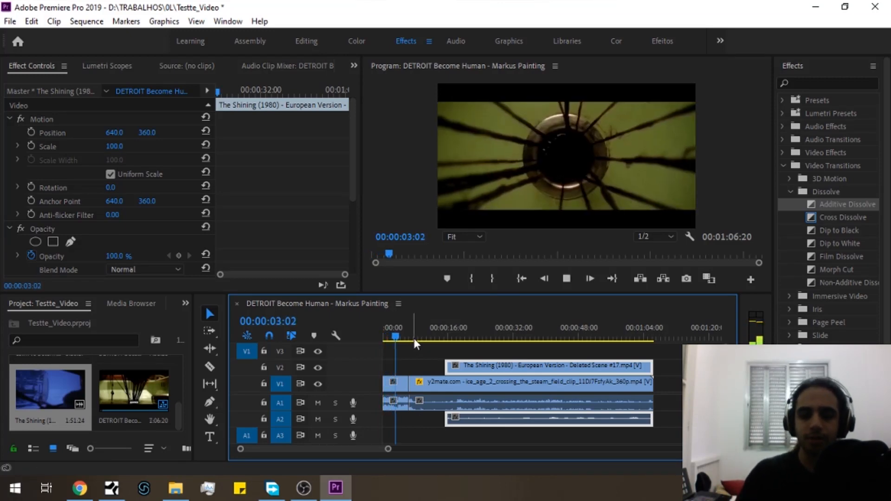
key(space)
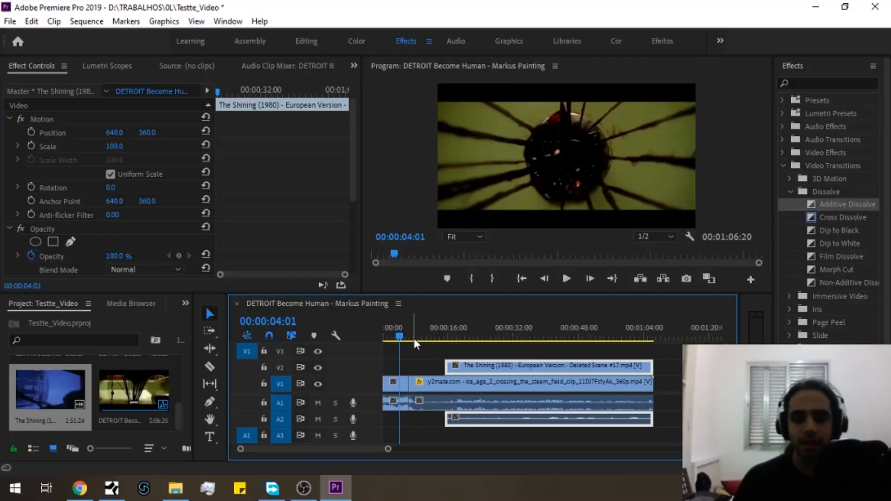
key(space)
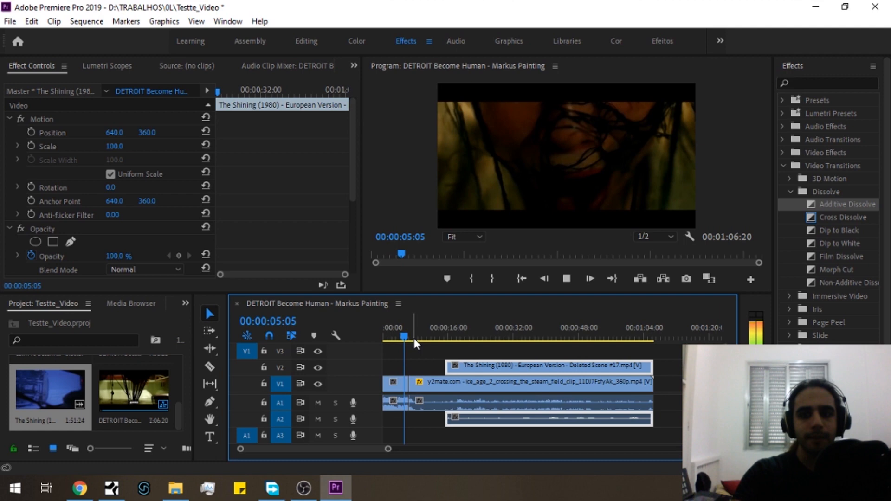
click(414, 338)
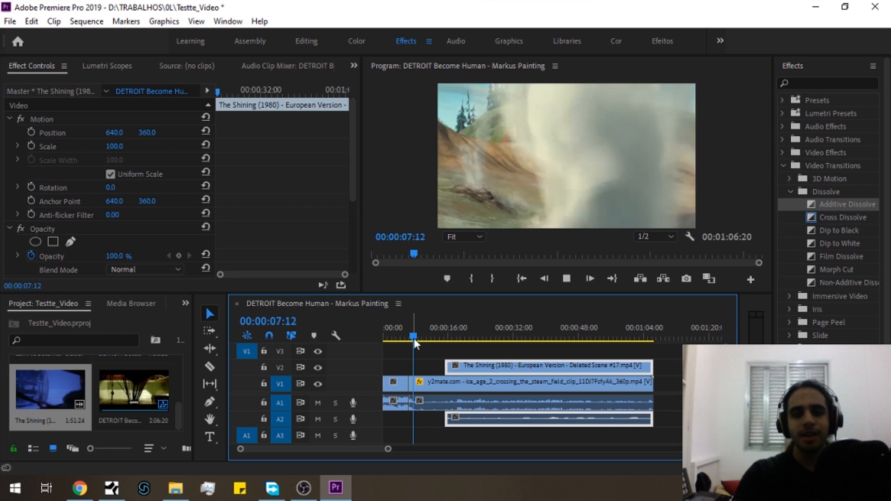
key(Down)
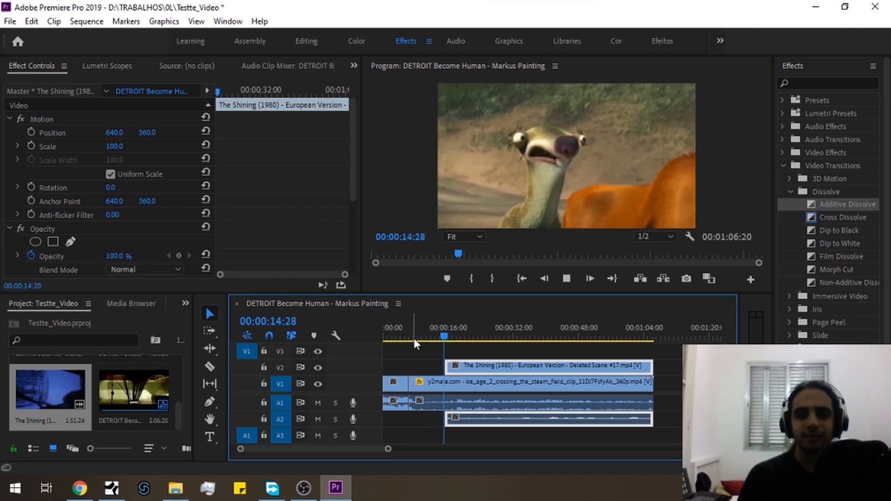